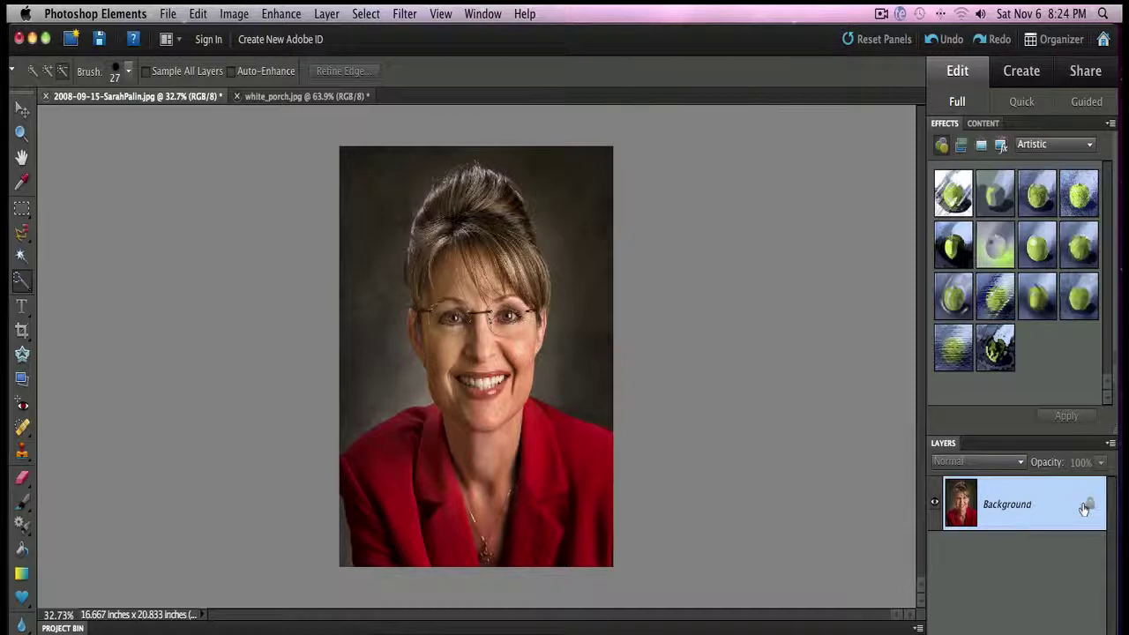
Convert the portrait's locked Background into a regular layer named Layer 0
double_click(1085, 508)
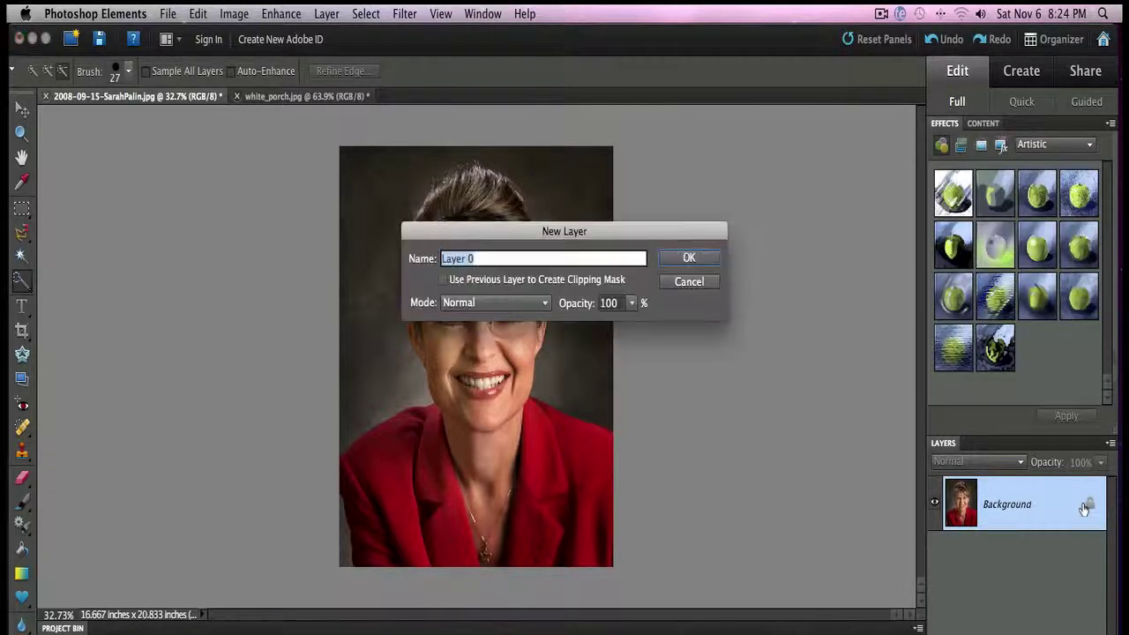
left_click(704, 257)
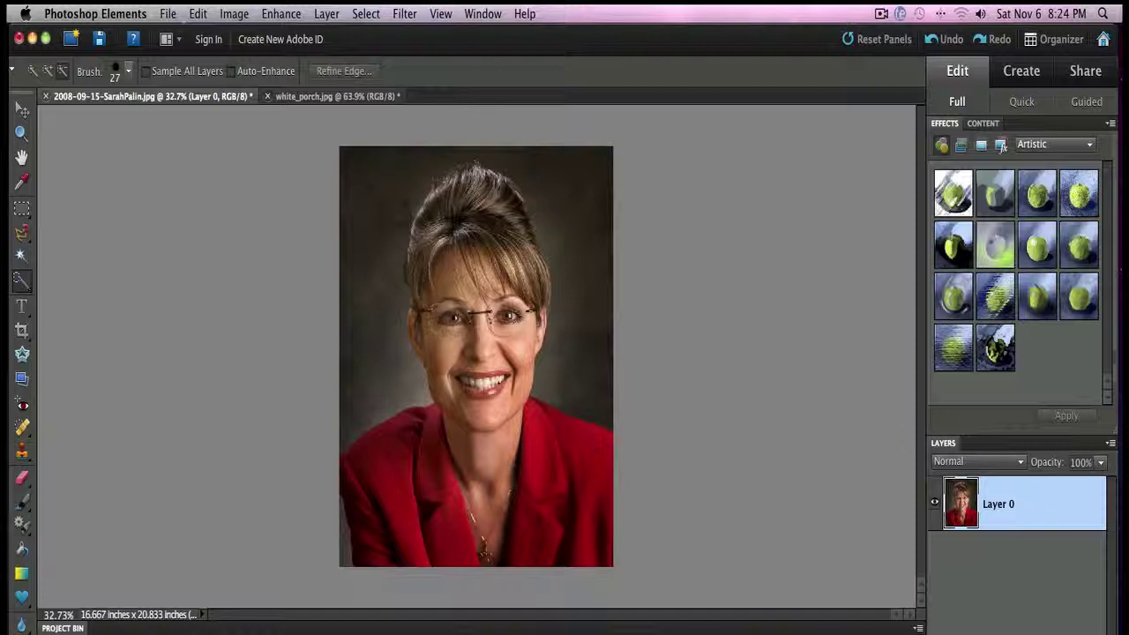
Quick-select and delete the dark background left of the woman's head
left_click(22, 280)
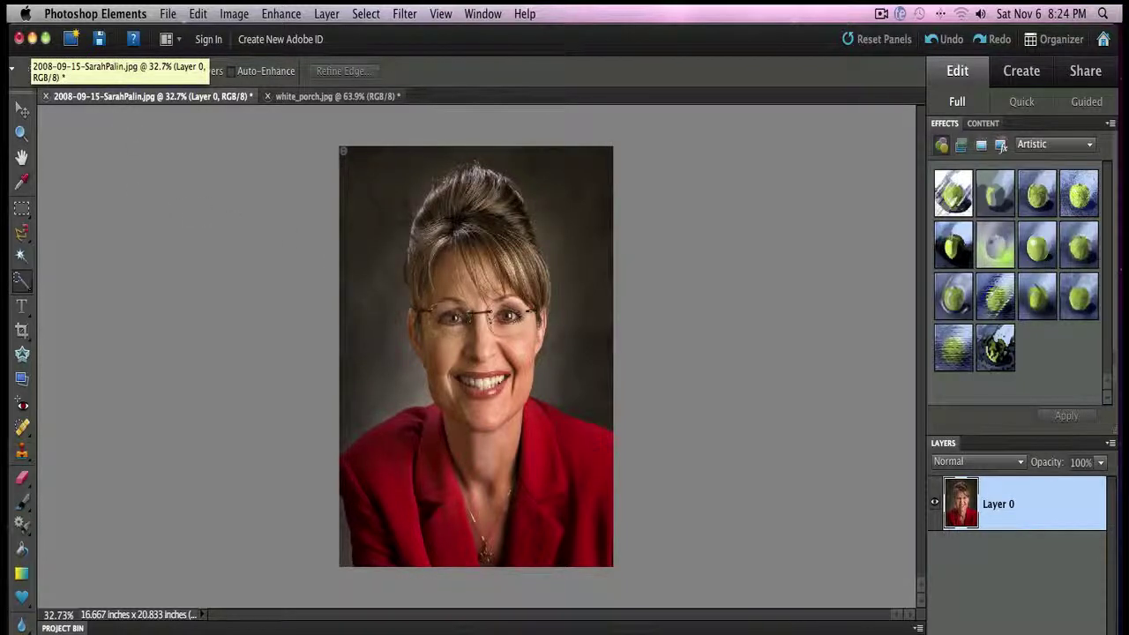
mouse_move(344, 151)
left_mouse_down()
mouse_move(366, 242)
mouse_move(392, 258)
mouse_move(373, 273)
mouse_move(385, 309)
left_mouse_up()
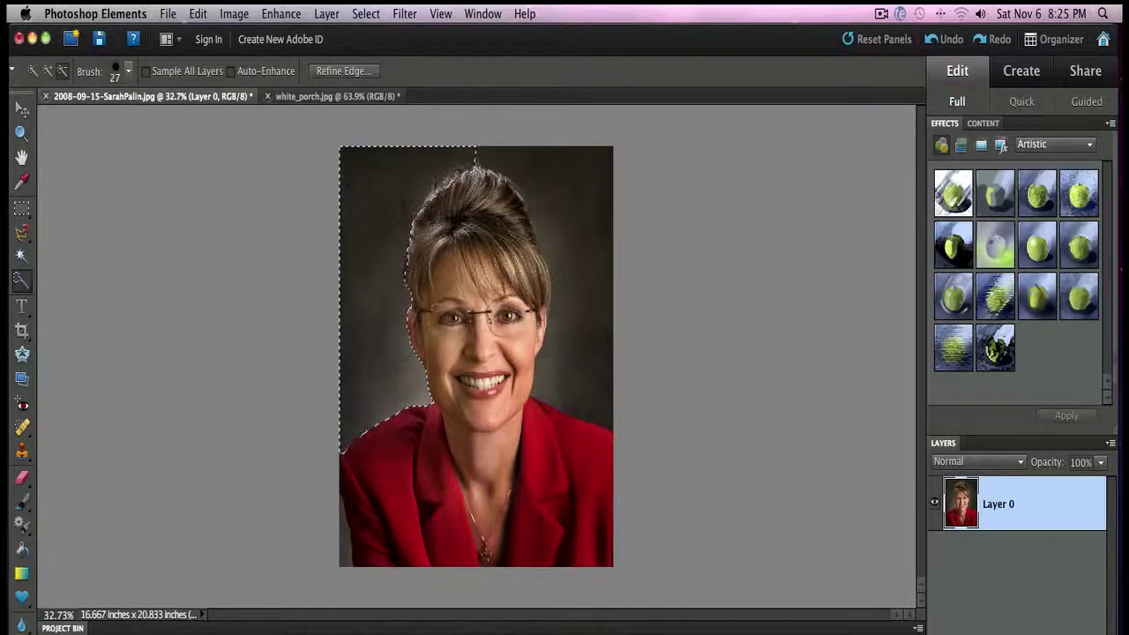
left_click(64, 72)
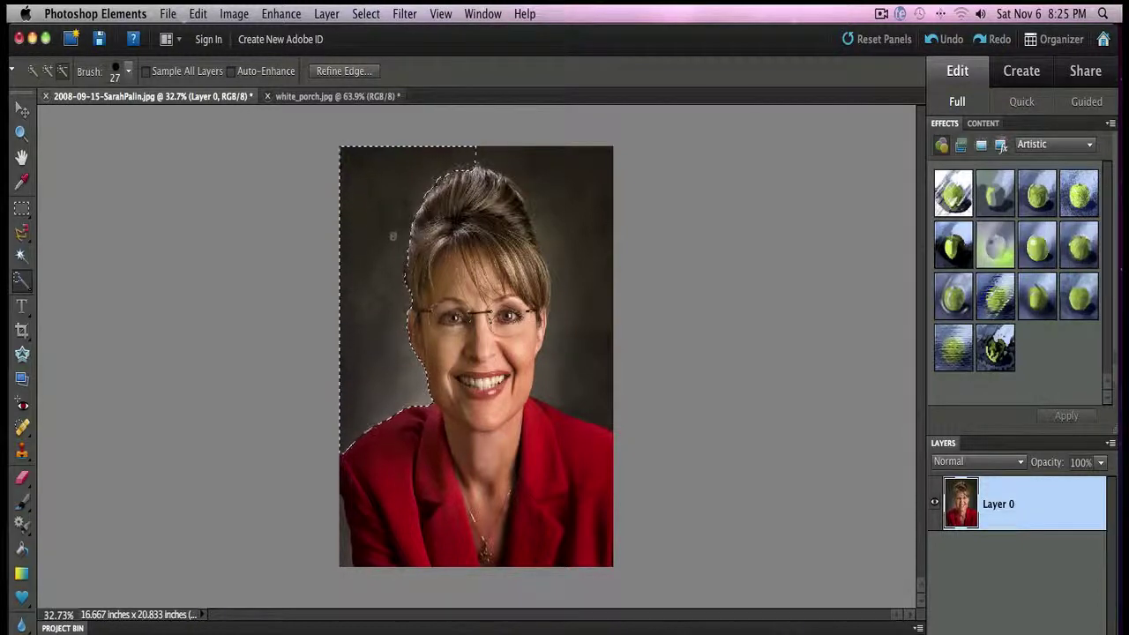
key("Delete")
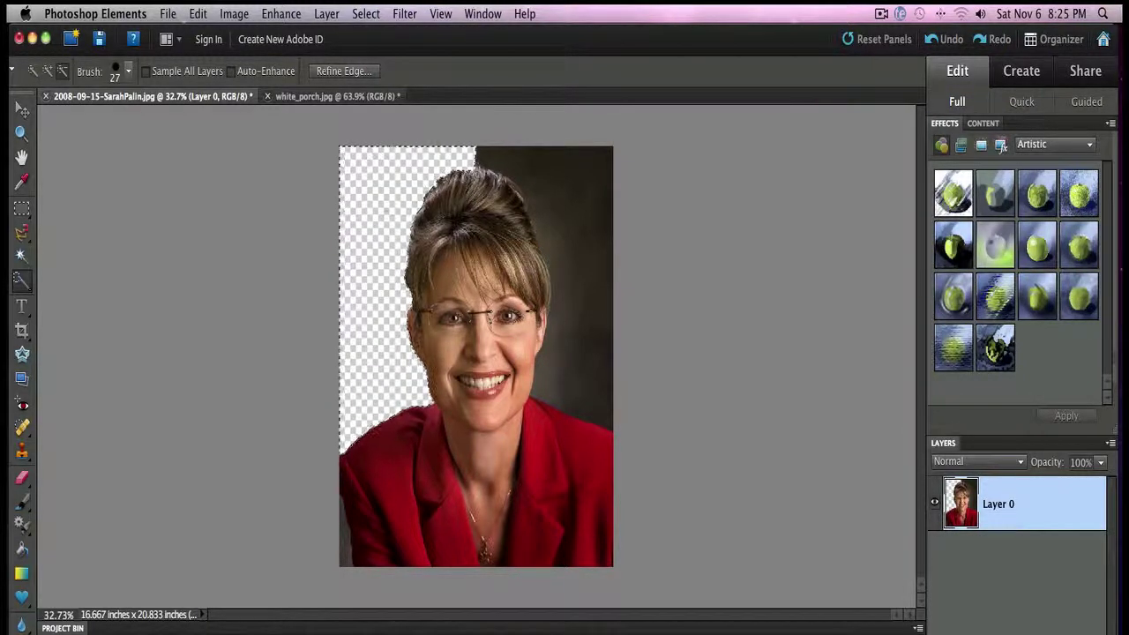
key("super+d")
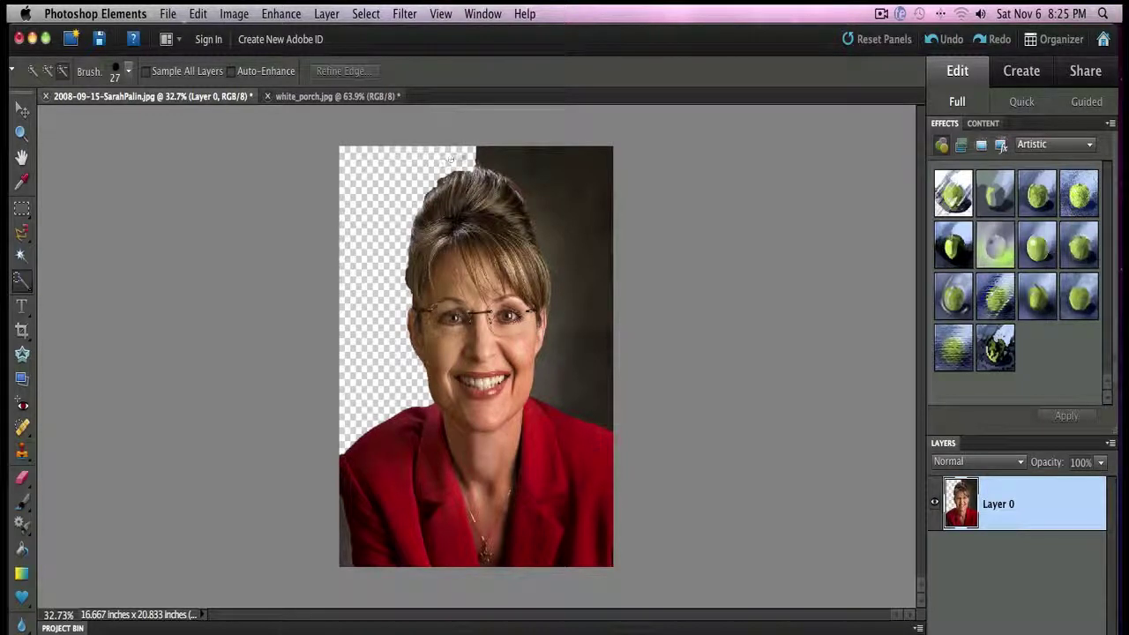
Delete the dark background right of the hair and clear the jacket's left edge
left_click_drag(500, 159, 558, 227)
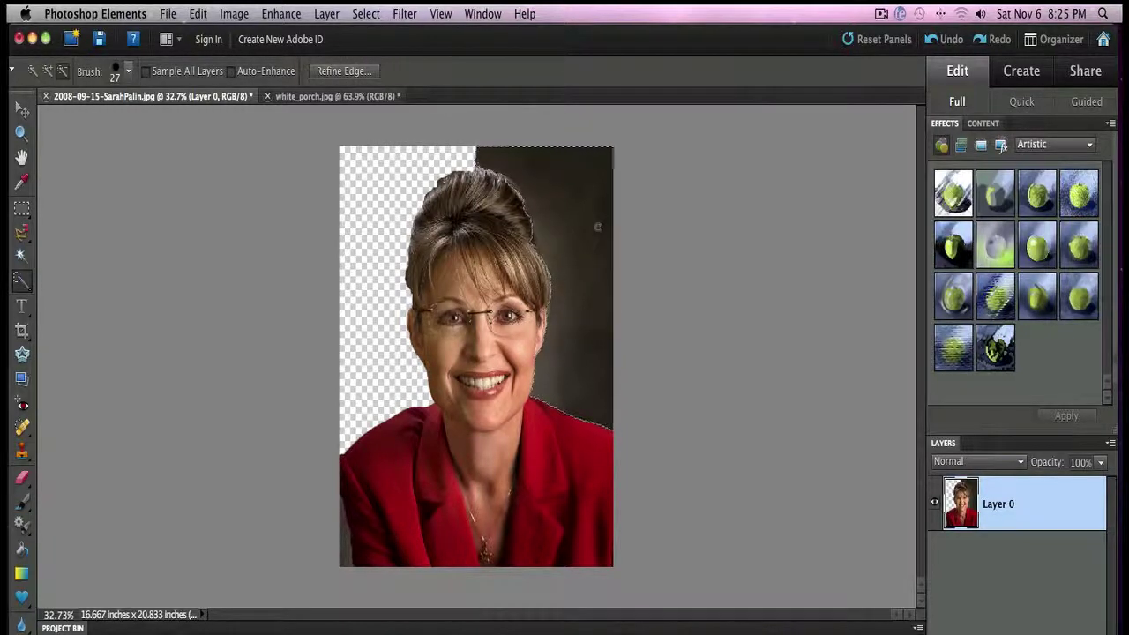
key("Delete")
key("super+d")
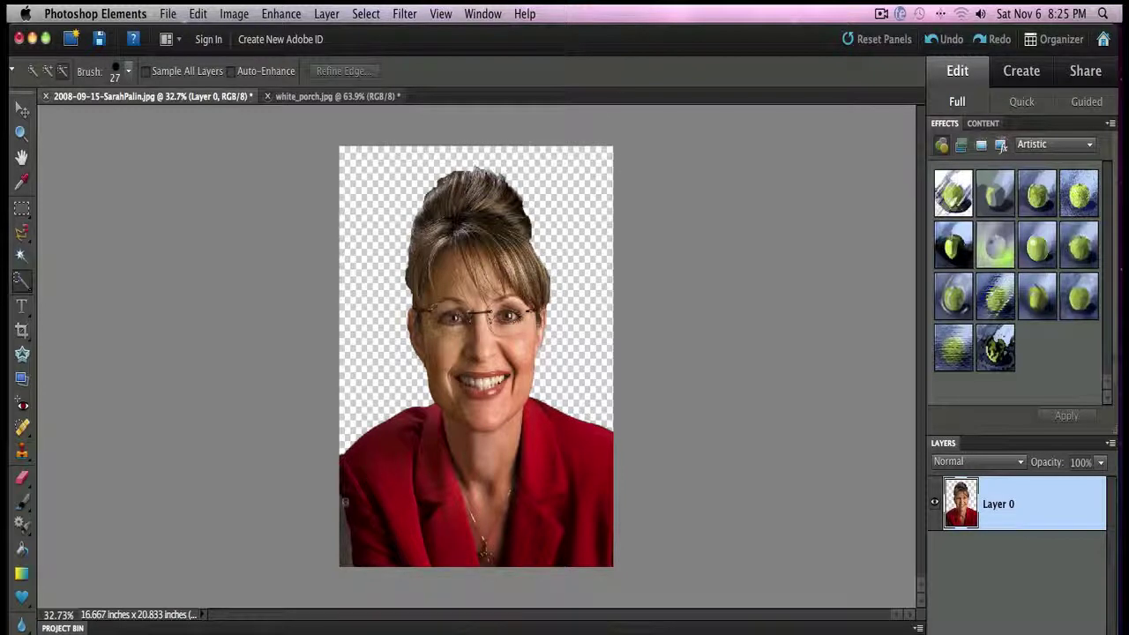
left_click_drag(345, 507, 346, 542)
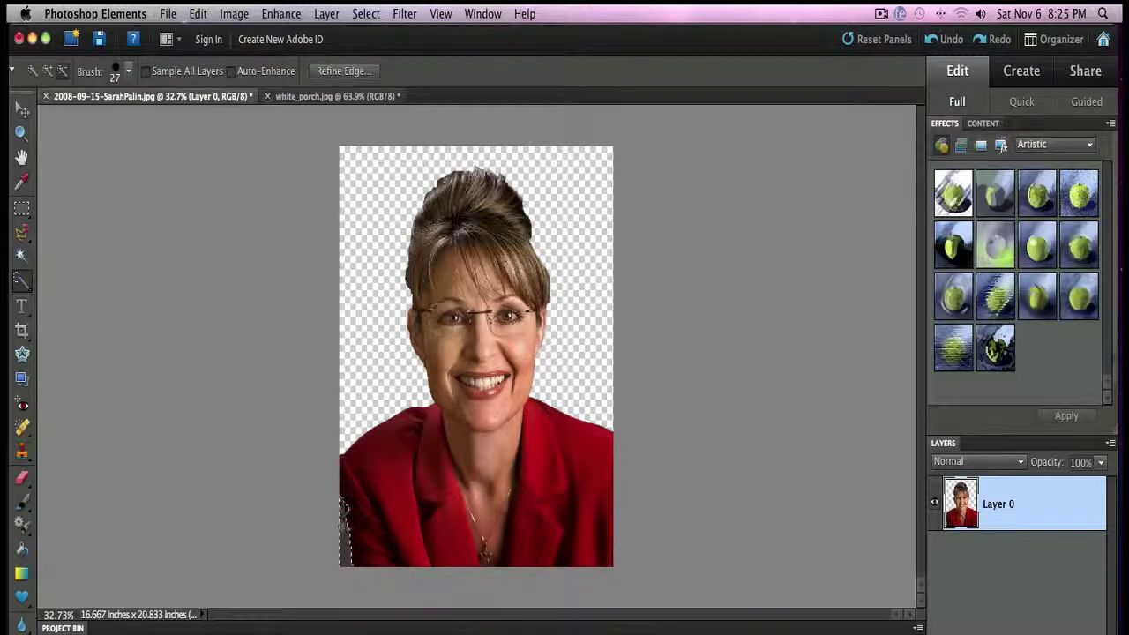
key("super+d")
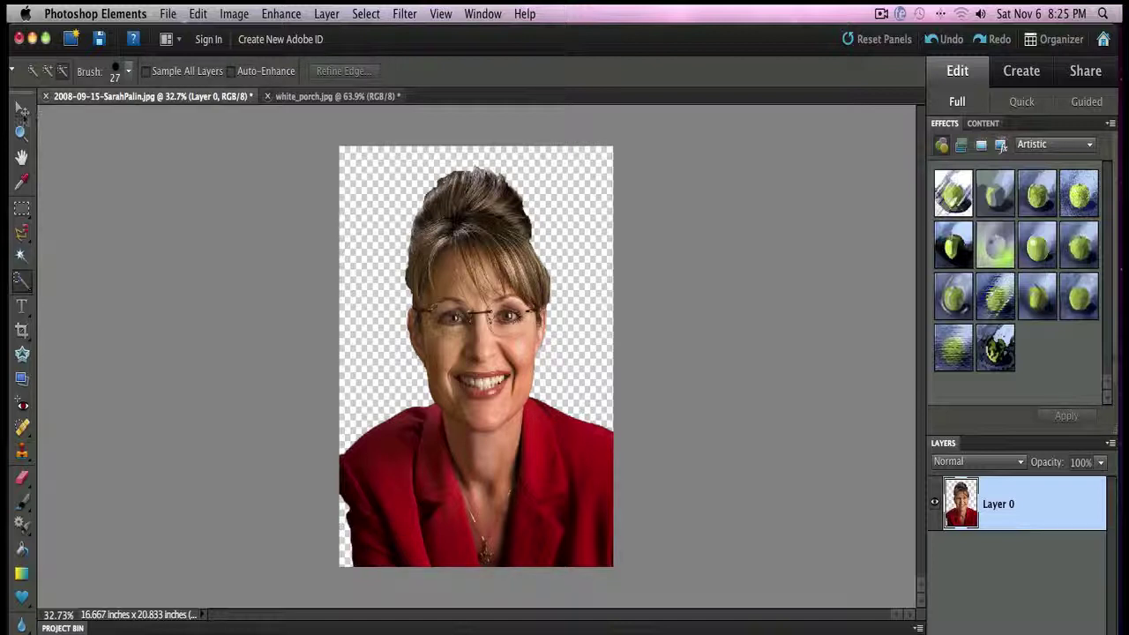
Drag the Layer 0 cut-out with the Move tool onto white_porch.jpg
left_click(21, 108)
left_click(656, 367)
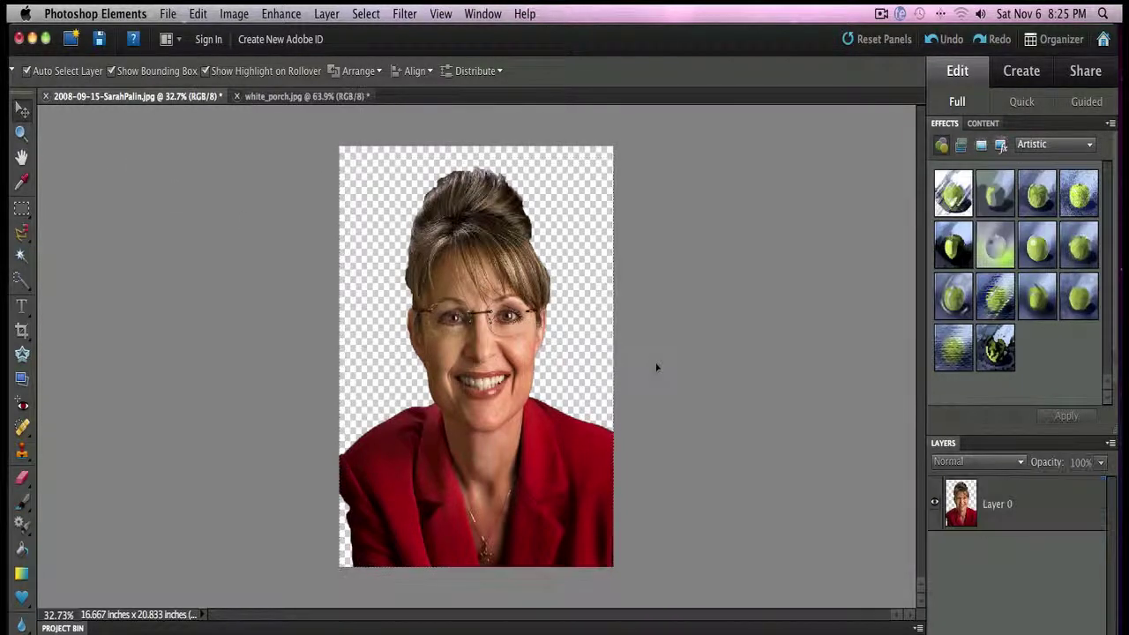
mouse_move(520, 360)
left_mouse_down()
mouse_move(545, 367)
mouse_move(495, 347)
mouse_move(544, 321)
mouse_move(221, 323)
mouse_move(508, 333)
mouse_move(523, 346)
left_mouse_up()
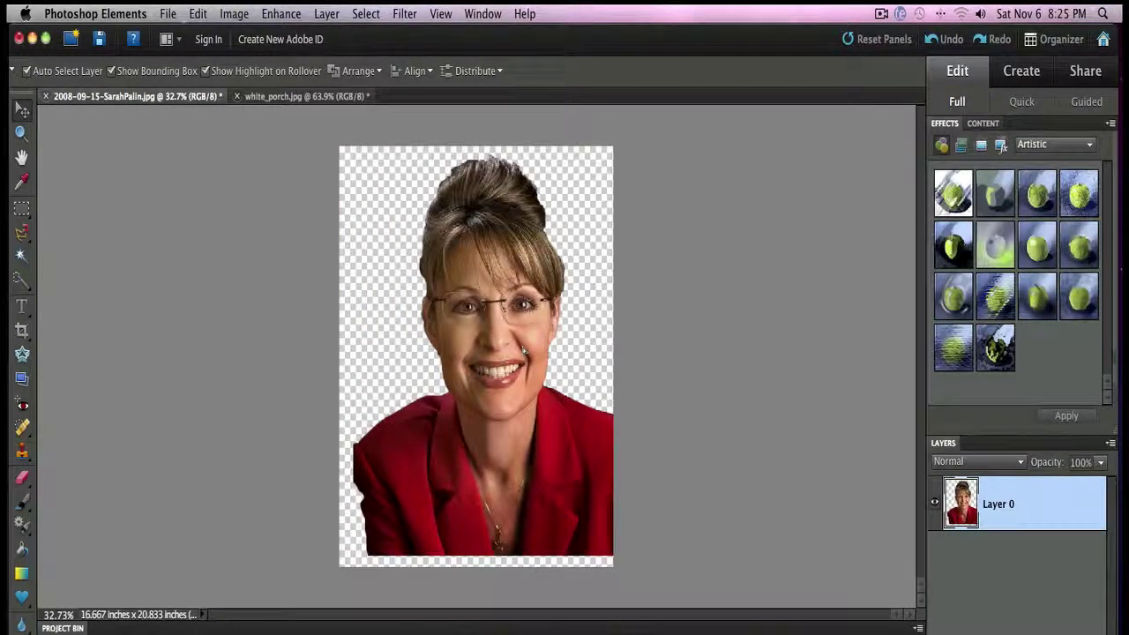
left_click_drag(524, 349, 518, 346)
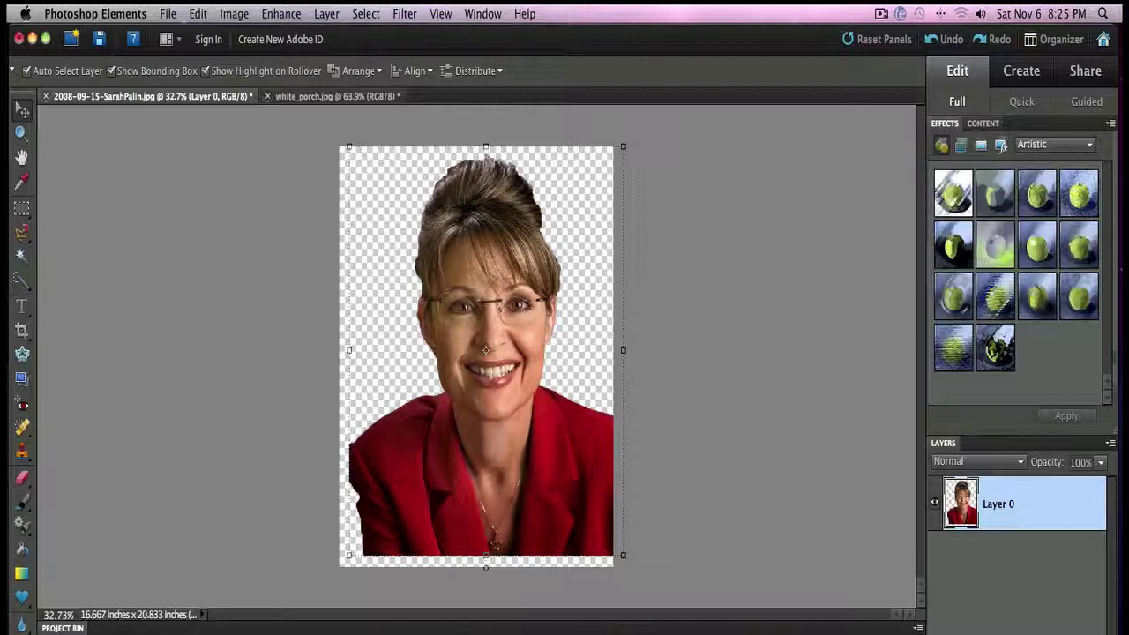
left_click_drag(467, 264, 417, 298)
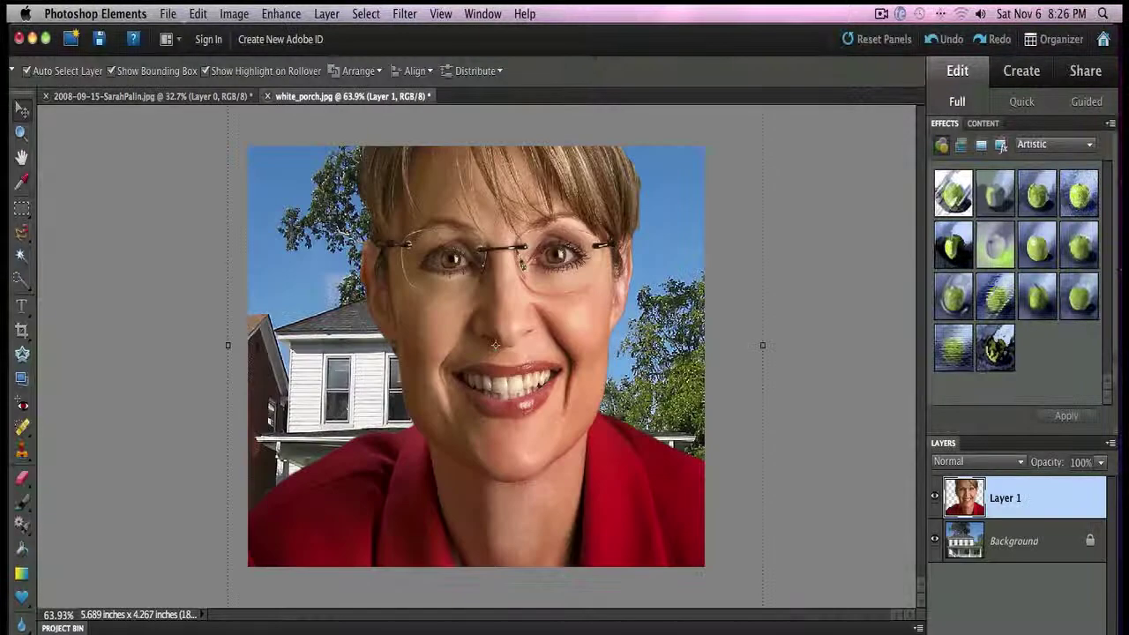
Scale the pasted portrait down to 34.5%, place it right of the house, and commit
left_click_drag(495, 344, 551, 569)
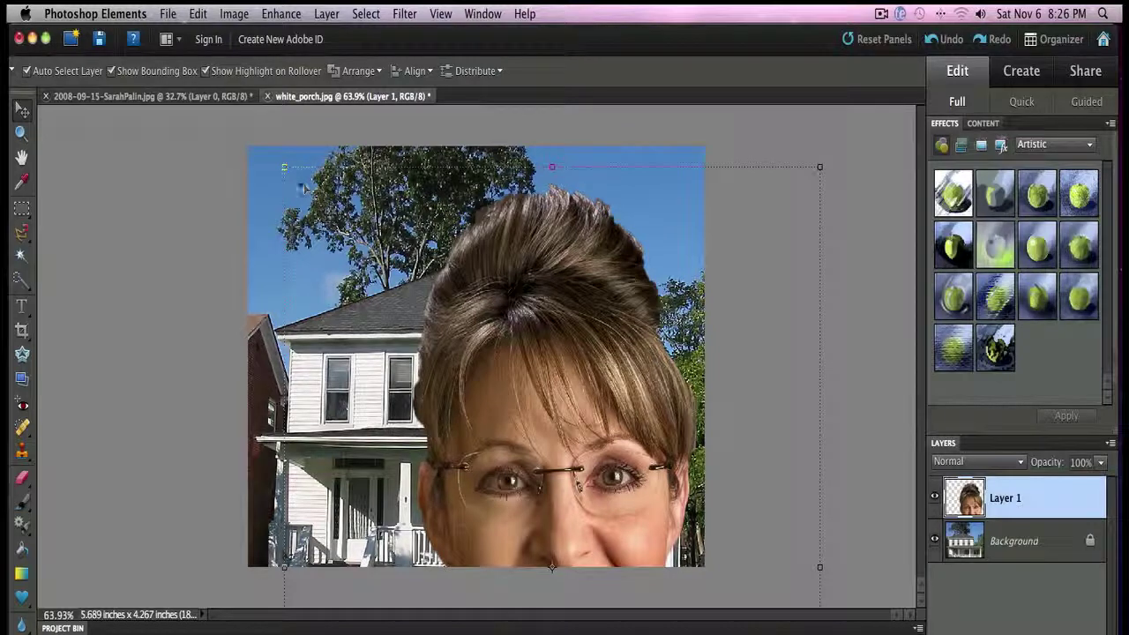
left_click_drag(285, 167, 296, 177)
left_click_drag(553, 173, 513, 218)
left_click_drag(427, 206, 516, 320)
mouse_move(555, 375)
left_mouse_down()
mouse_move(545, 326)
mouse_move(557, 354)
left_mouse_up()
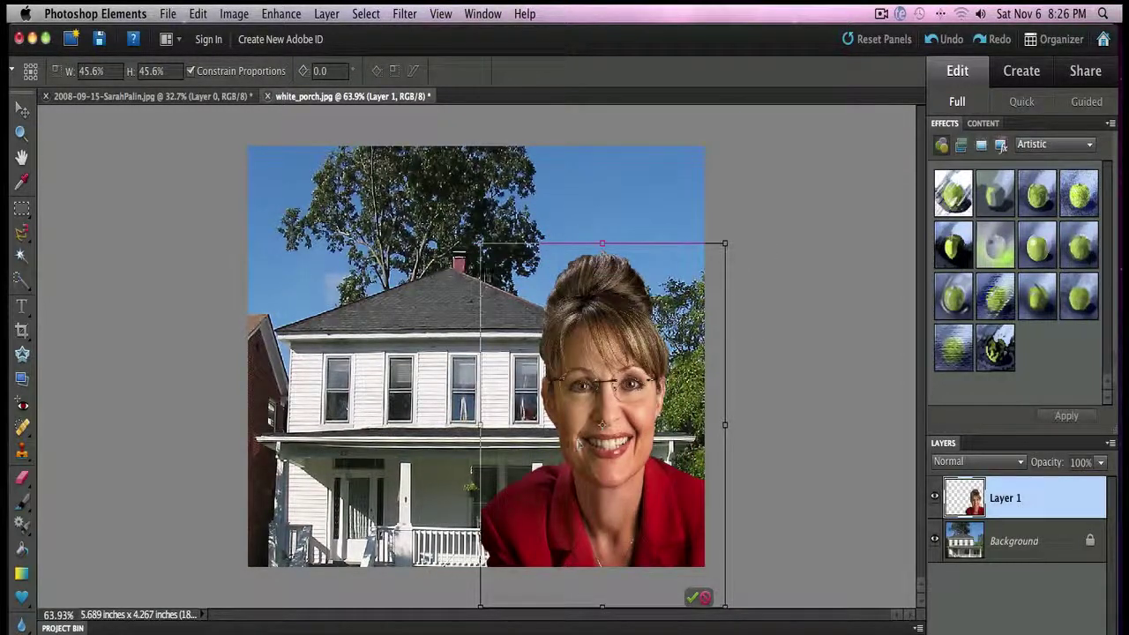
left_click_drag(480, 244, 538, 331)
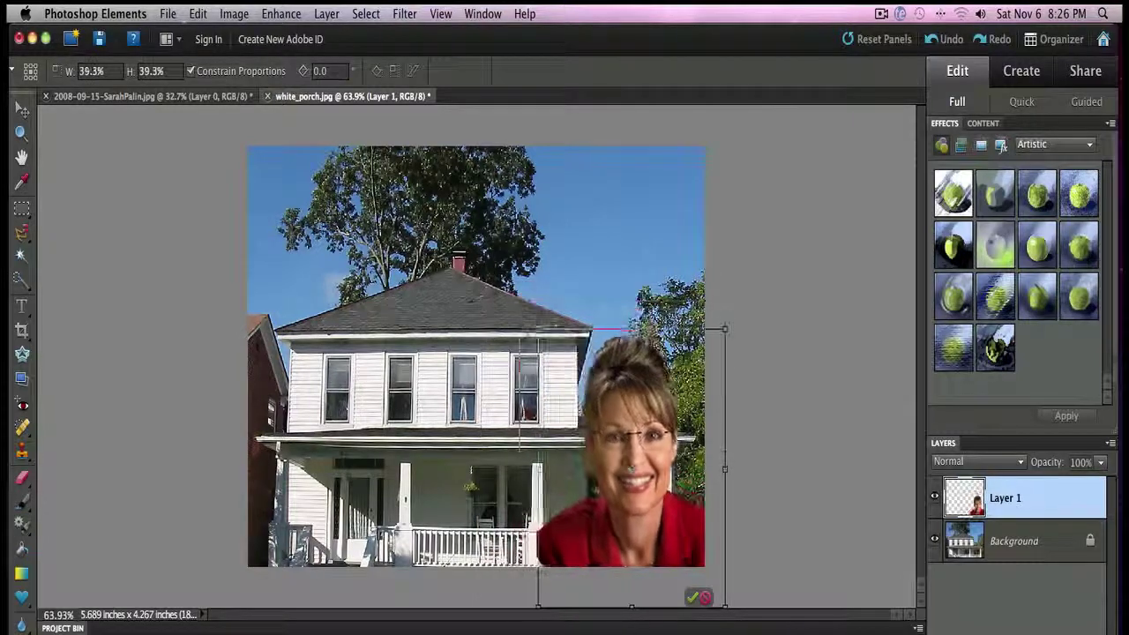
left_click_drag(554, 374, 544, 346)
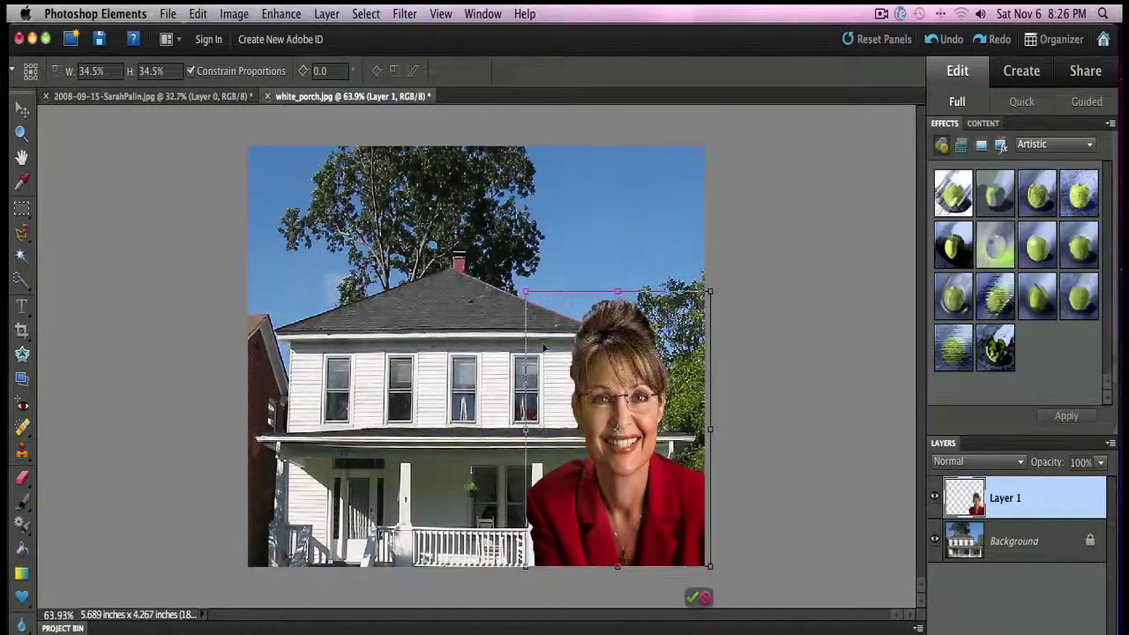
left_click(692, 597)
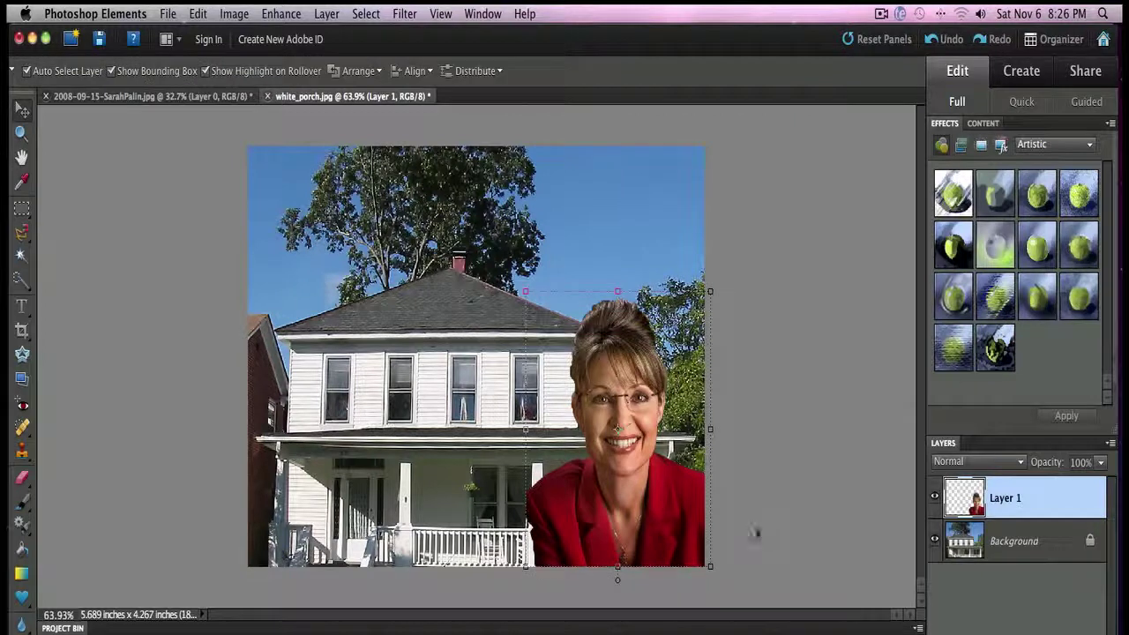
Select the portrait's Layer 1 in the porch composite and confirm its name
key("alt+bracketleft")
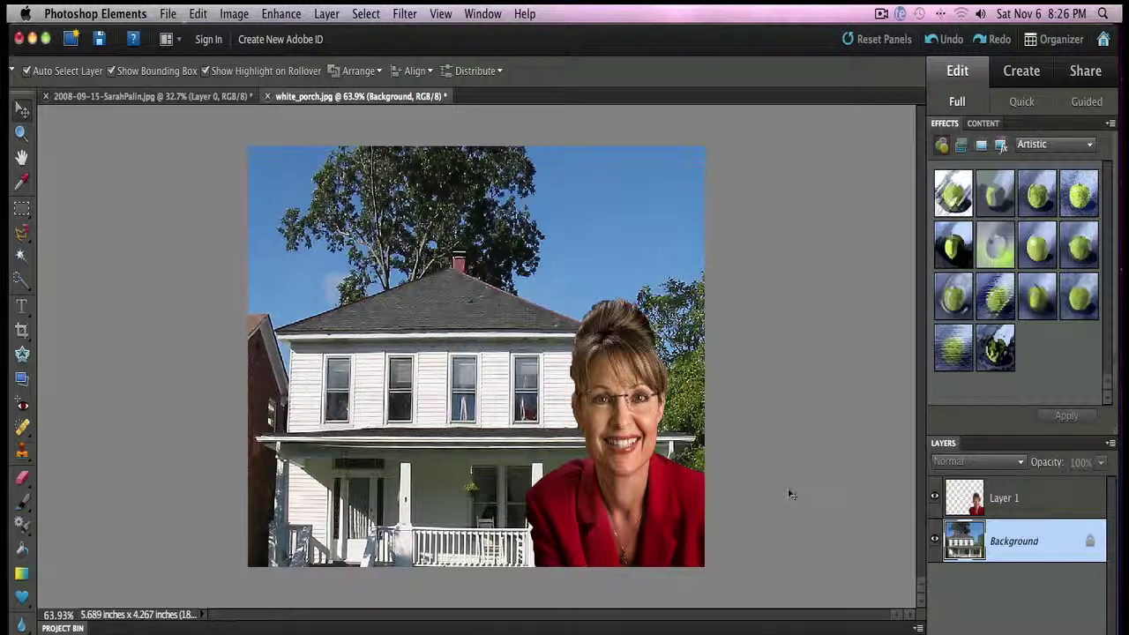
left_click(1004, 499)
double_click(1003, 499)
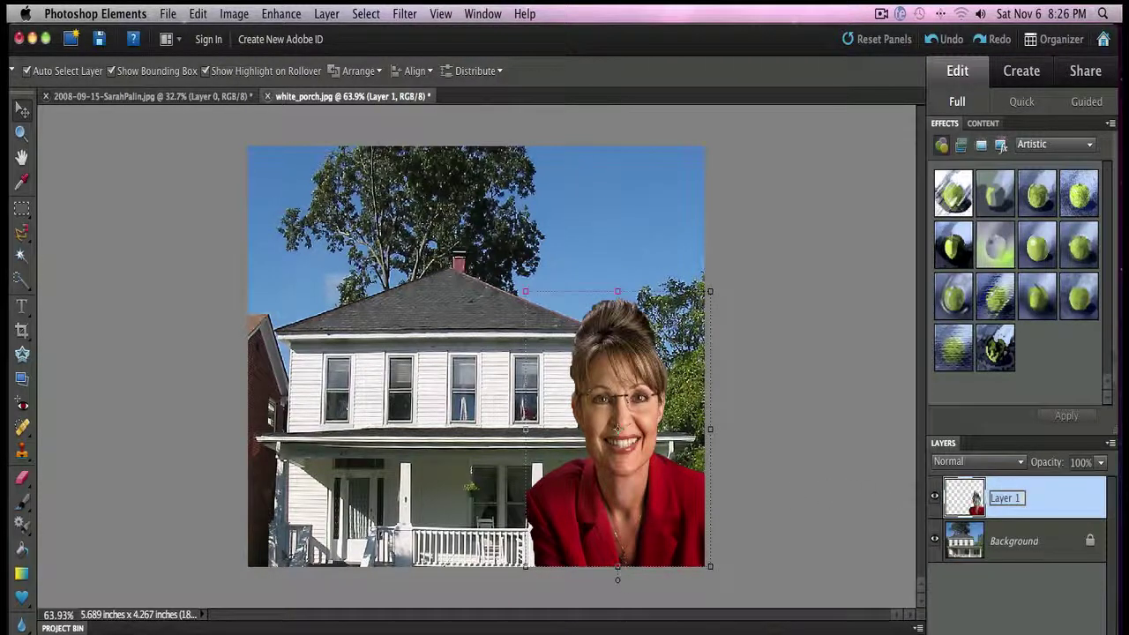
key("Return")
Undo the portrait file back to its dark background, deselect, and return to white_porch.jpg
key("ctrl+Tab")
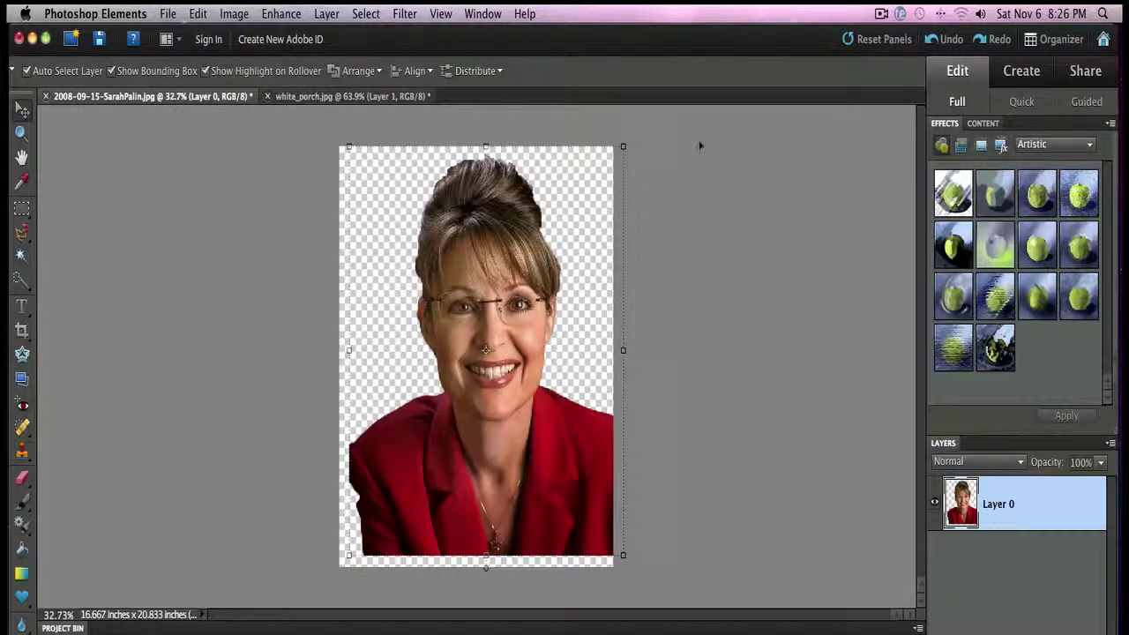
left_click(948, 39)
left_click(948, 39)
left_click(948, 39)
left_click(948, 38)
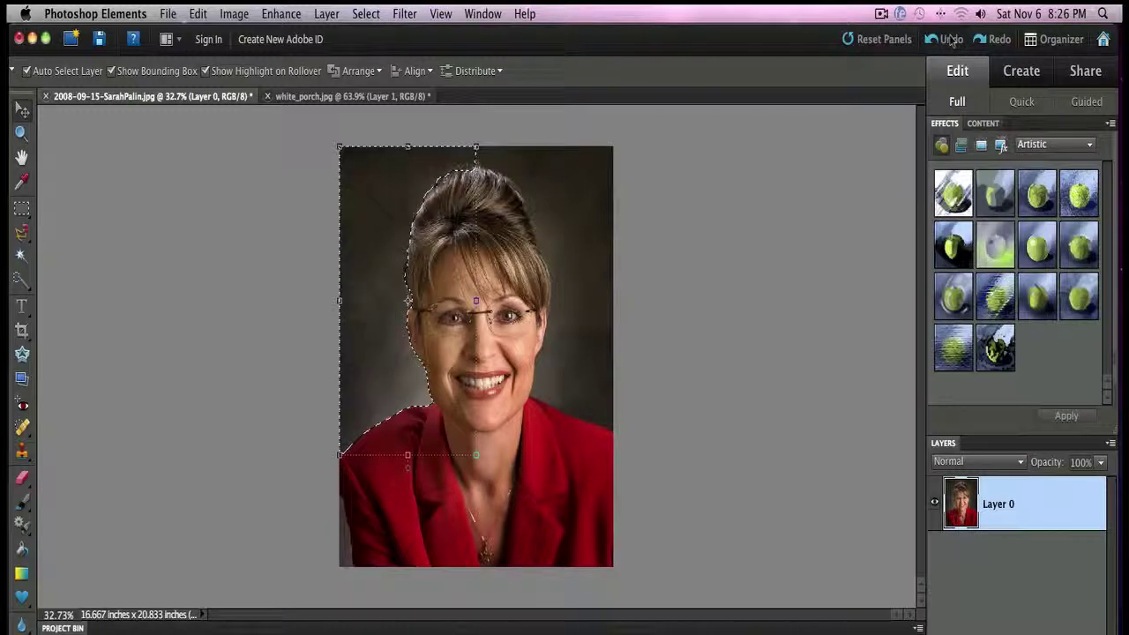
left_click(949, 39)
key("super+d")
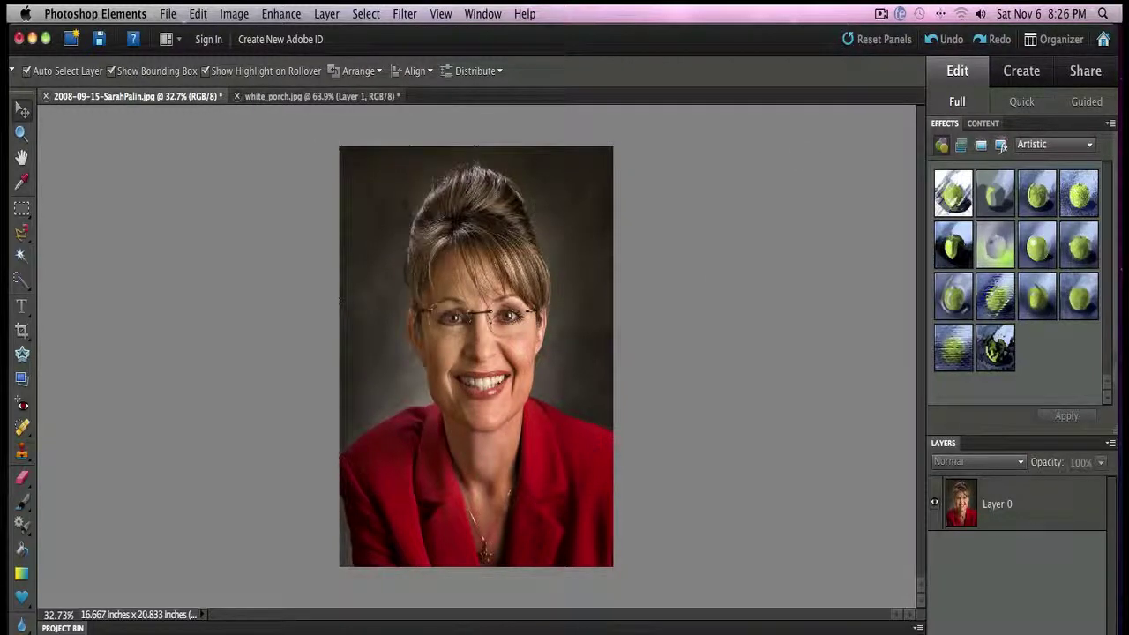
key("ctrl+Tab")
key("alt+bracketleft")
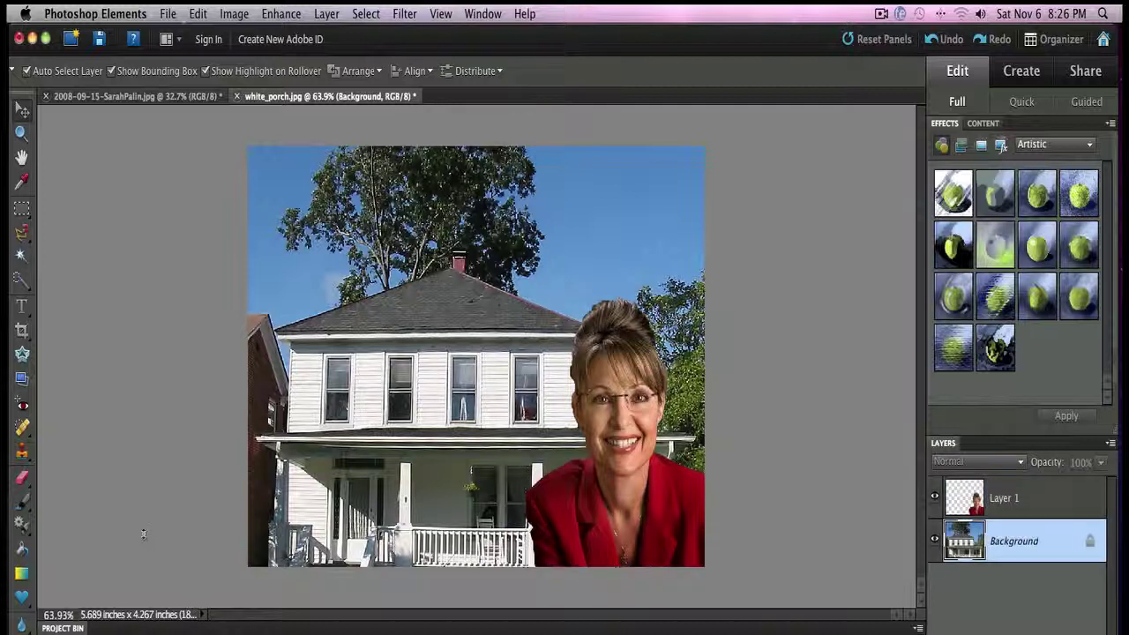